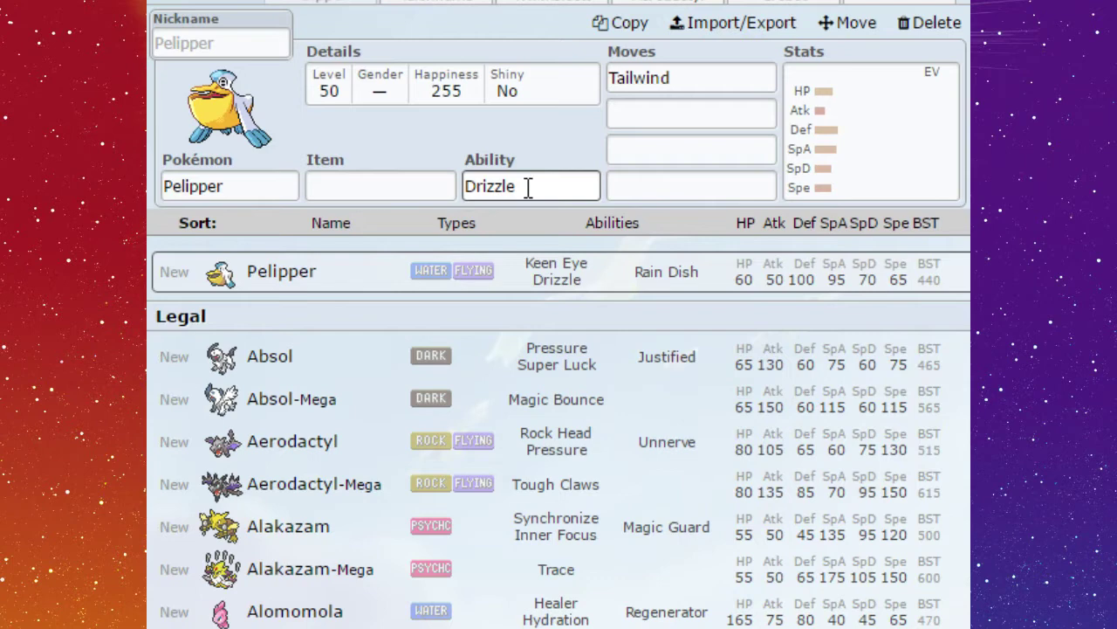
Examine Pelipper's Tailwind move, the moves available for its second slot, its Drizzle ability and its base stats
click(712, 70)
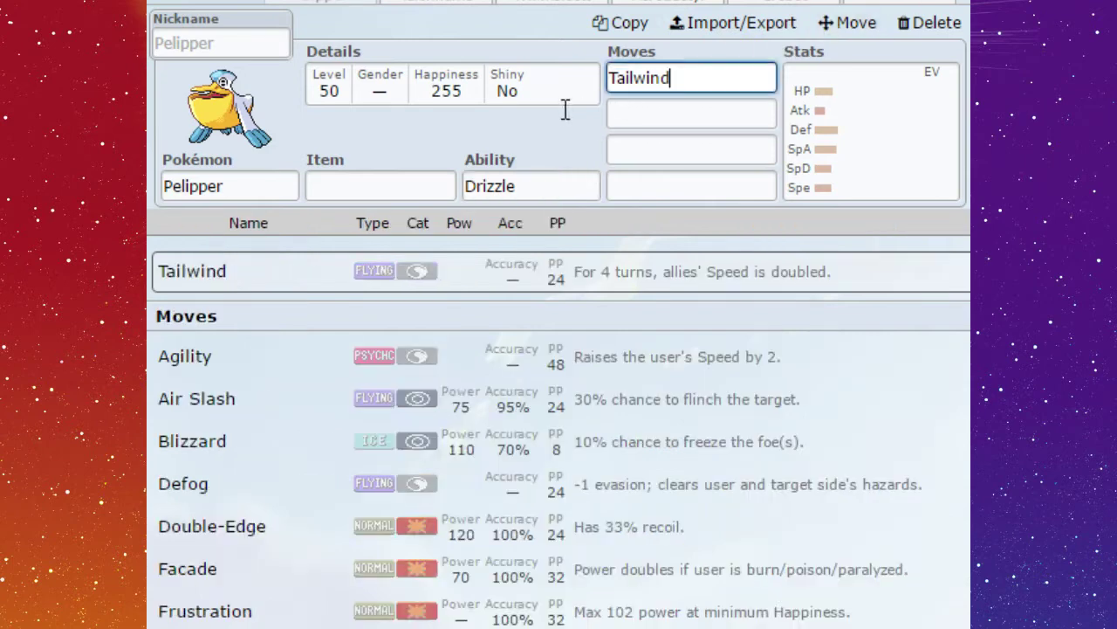
click(569, 123)
click(703, 143)
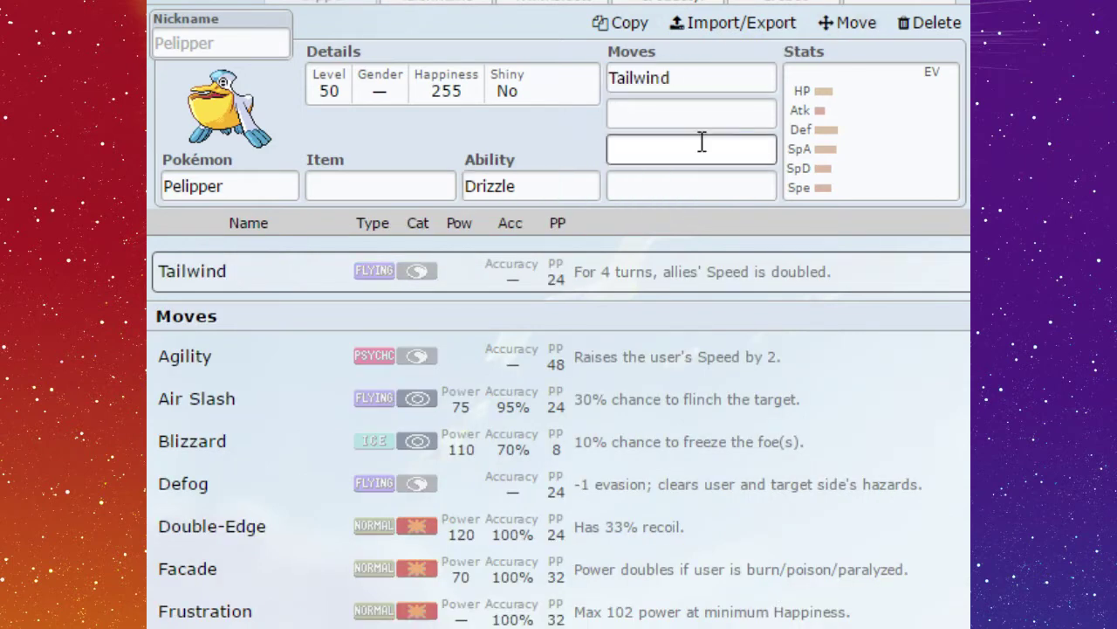
click(674, 231)
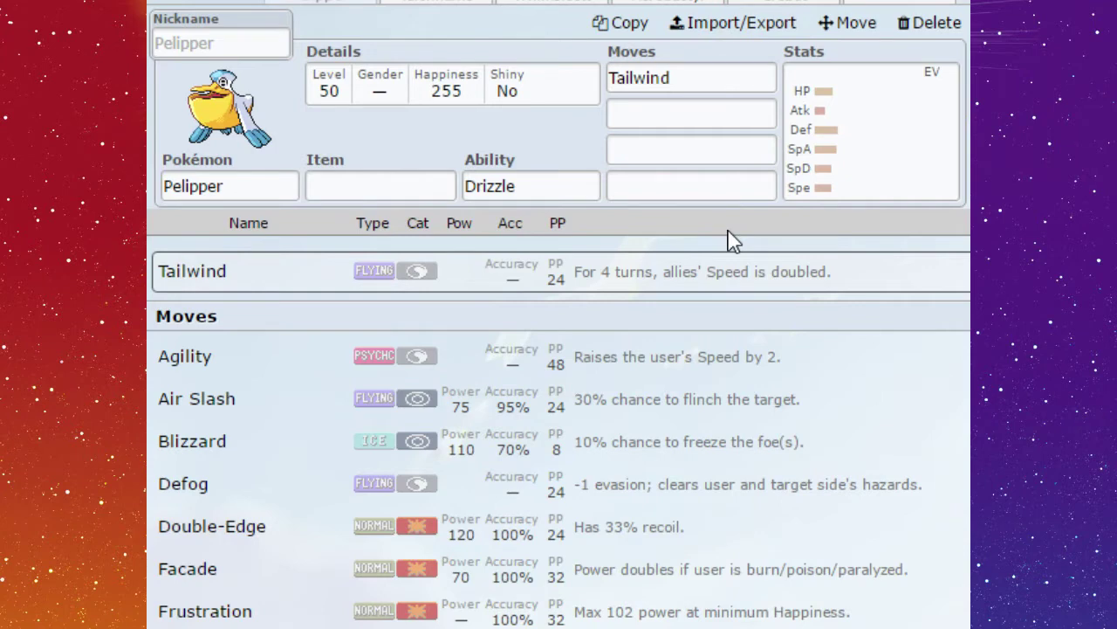
click(689, 114)
click(691, 114)
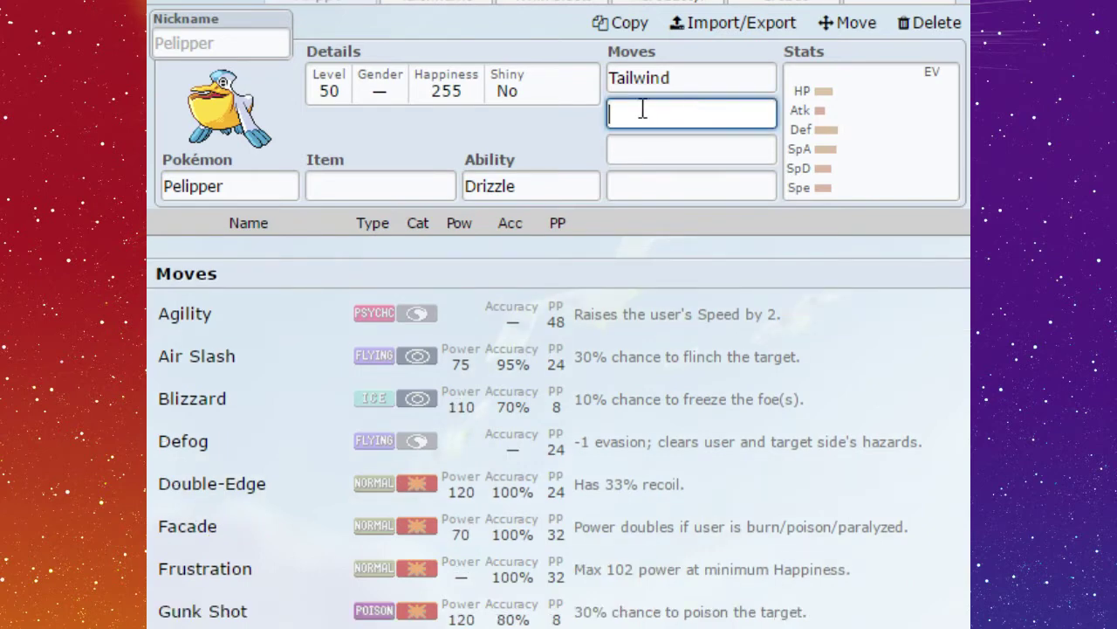
click(706, 80)
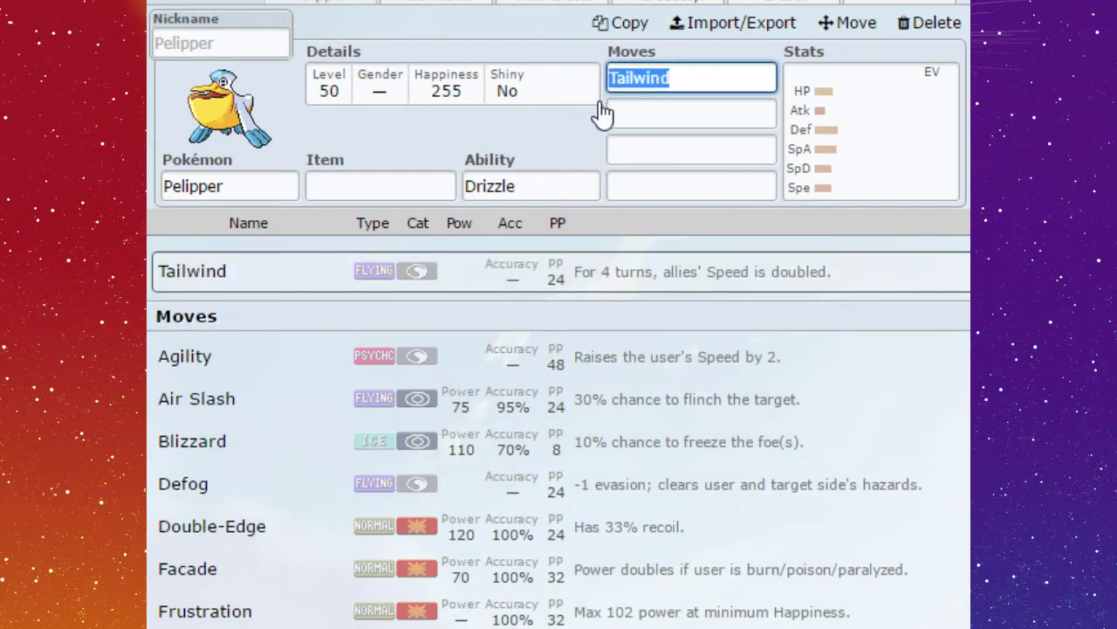
click(550, 145)
click(550, 189)
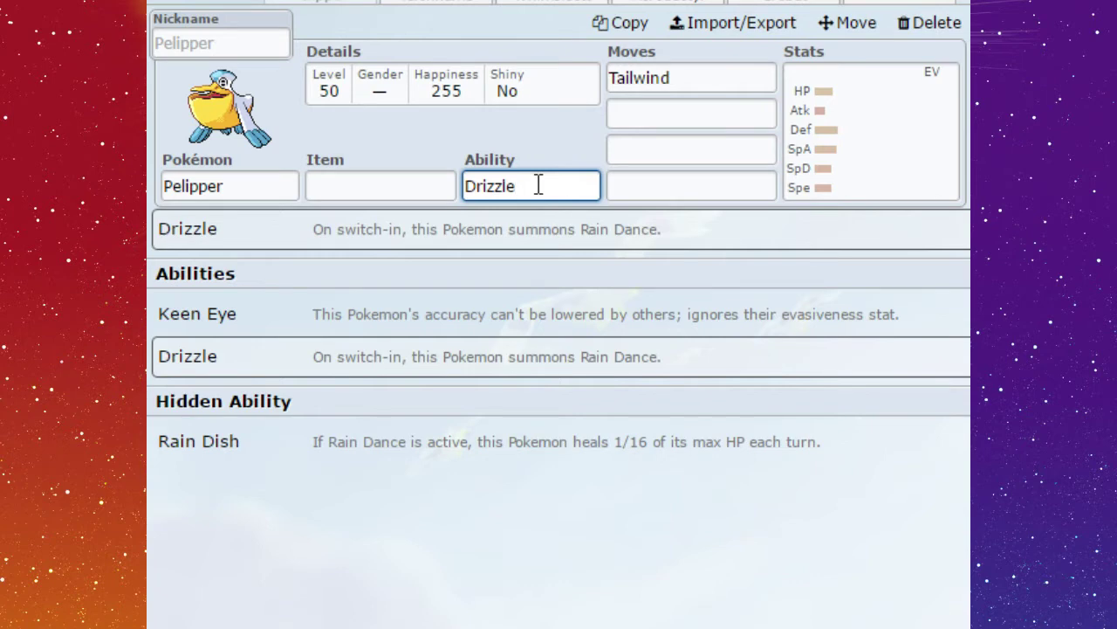
click(847, 186)
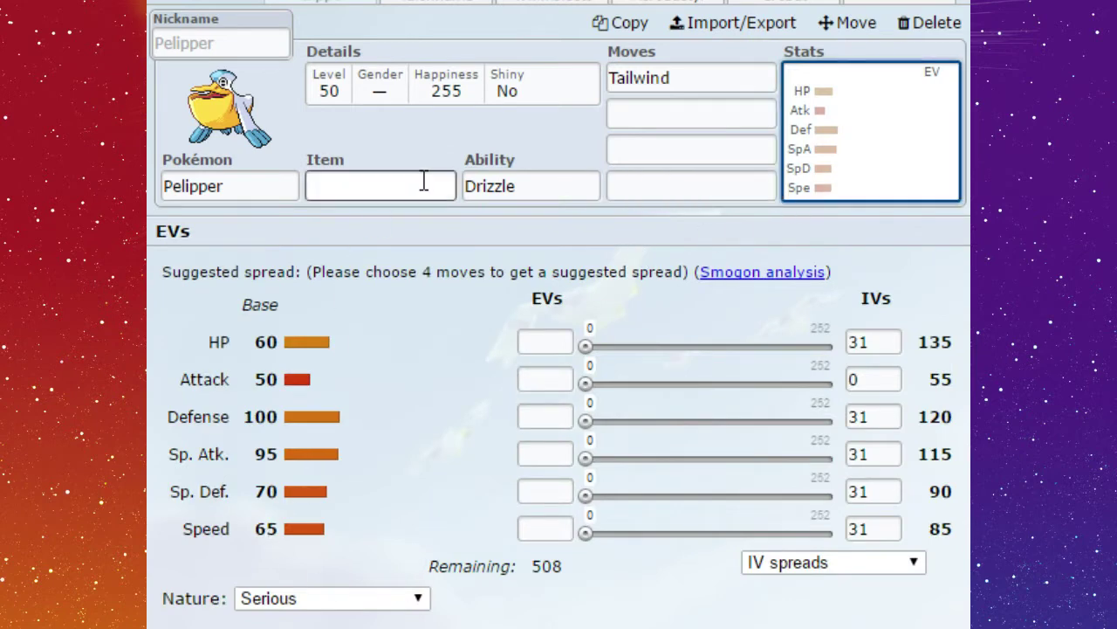
Switch to Talonflame and examine its Gale Wings ability, Tailwind move and base Speed
click(556, 193)
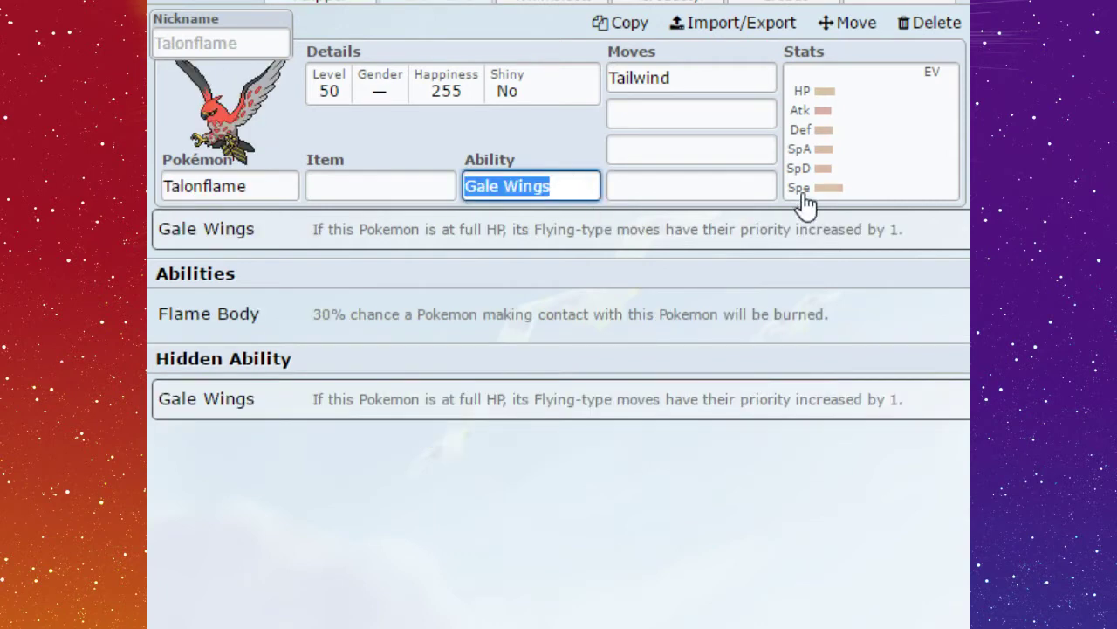
click(721, 78)
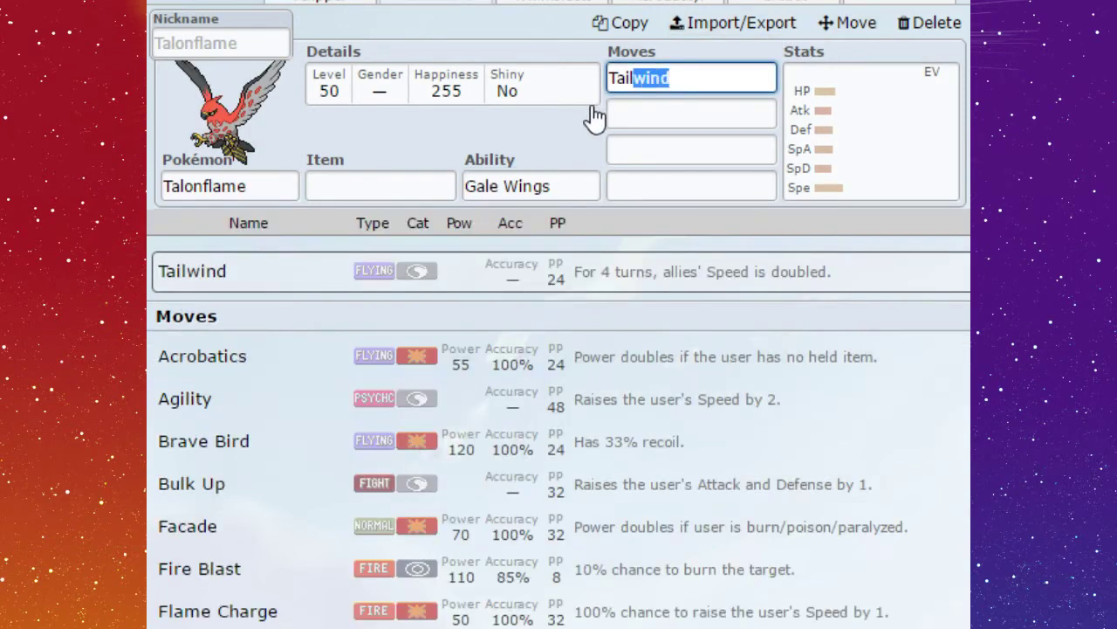
click(950, 158)
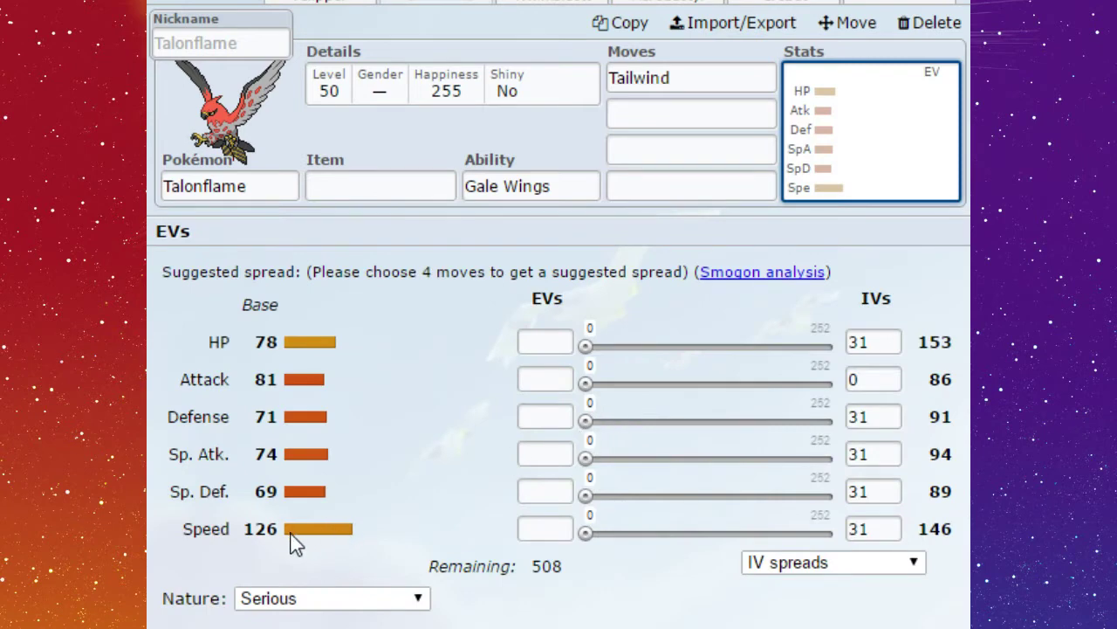
drag(287, 540, 239, 533)
click(417, 562)
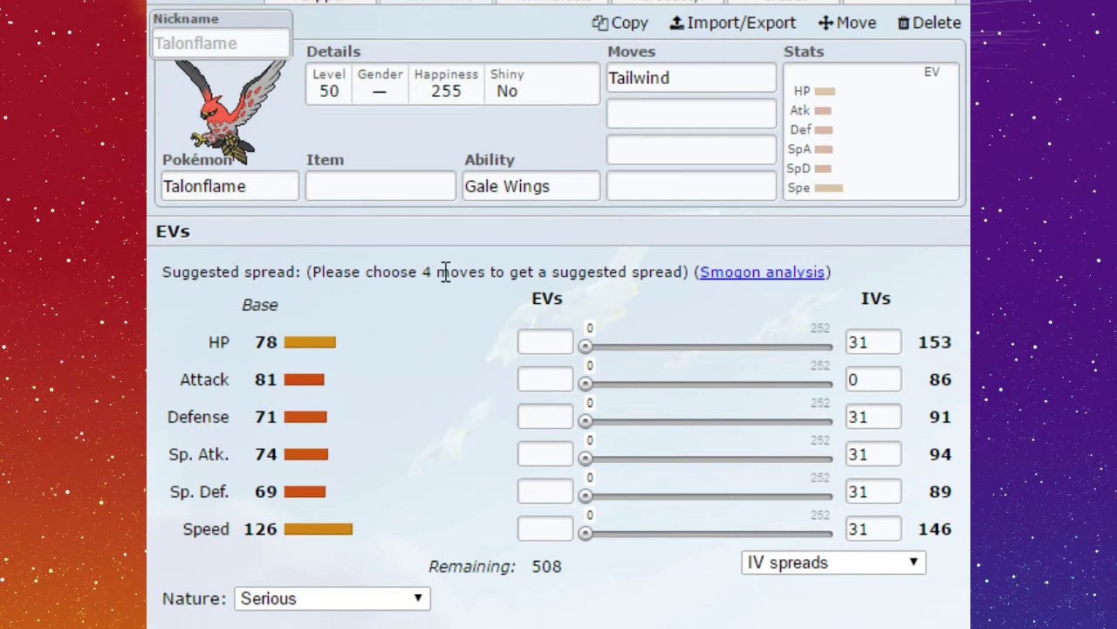
Review the Gale Wings description alongside Talonflame's Tailwind move, and recheck its base Speed
click(517, 185)
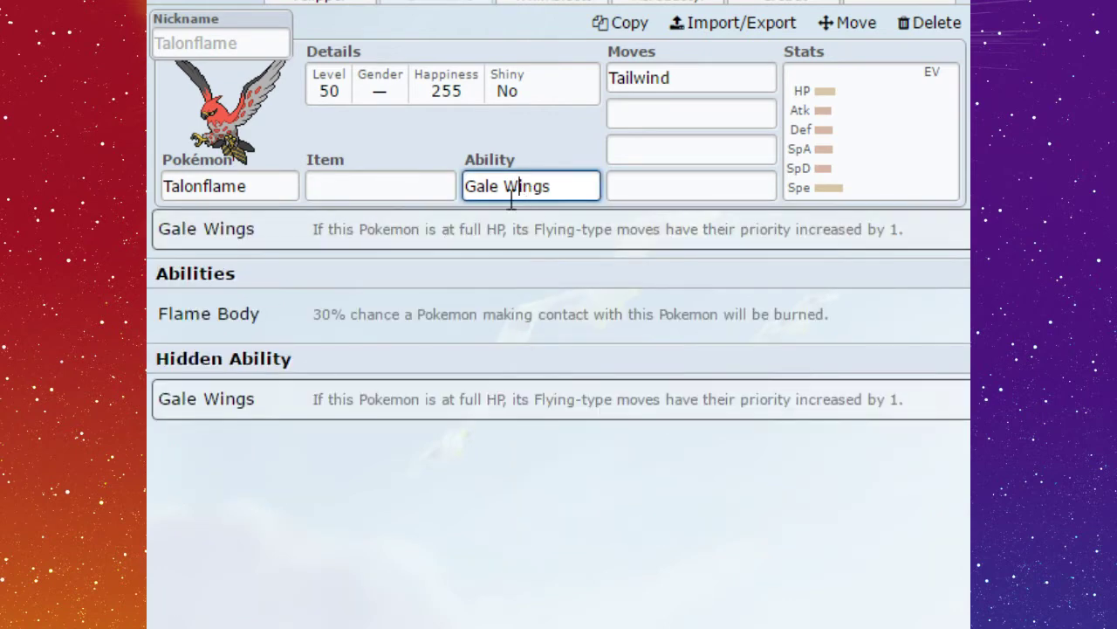
drag(554, 184, 367, 207)
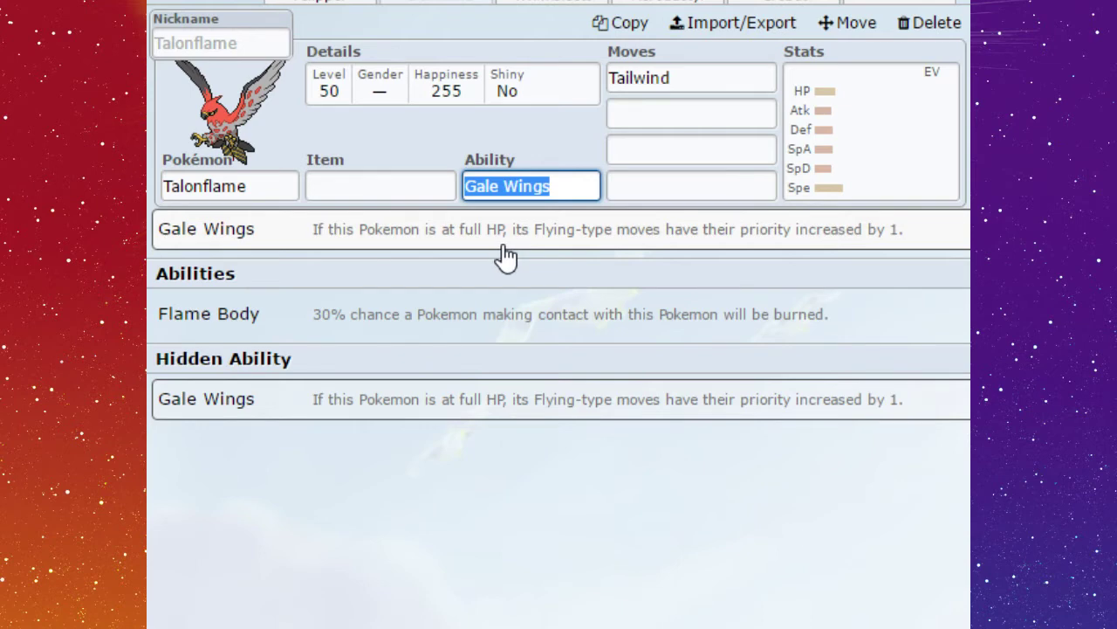
click(524, 182)
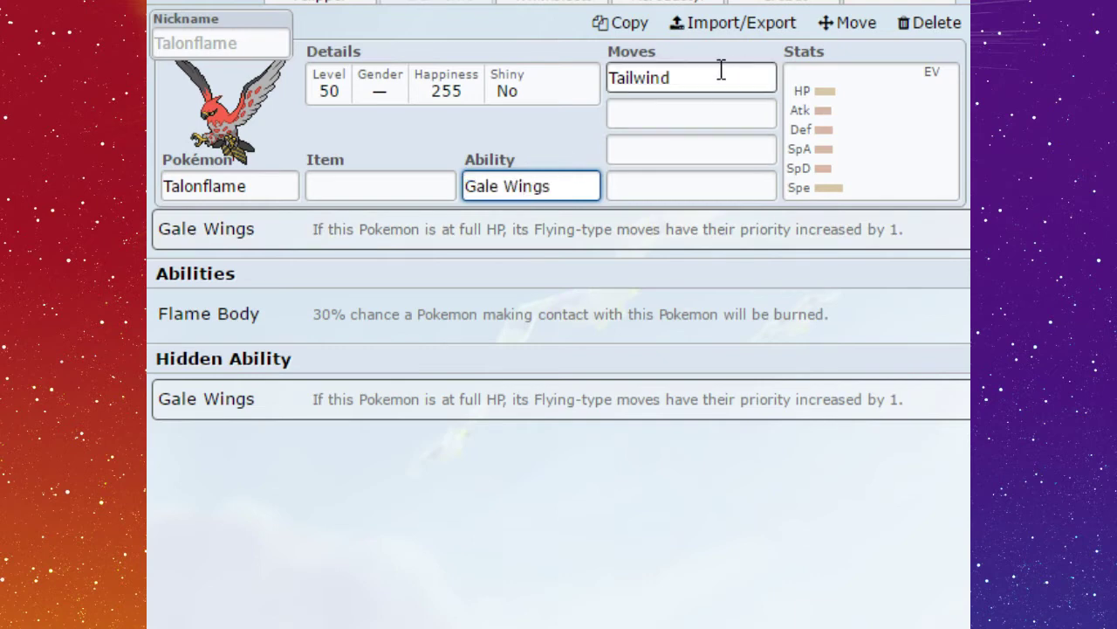
drag(679, 69, 611, 77)
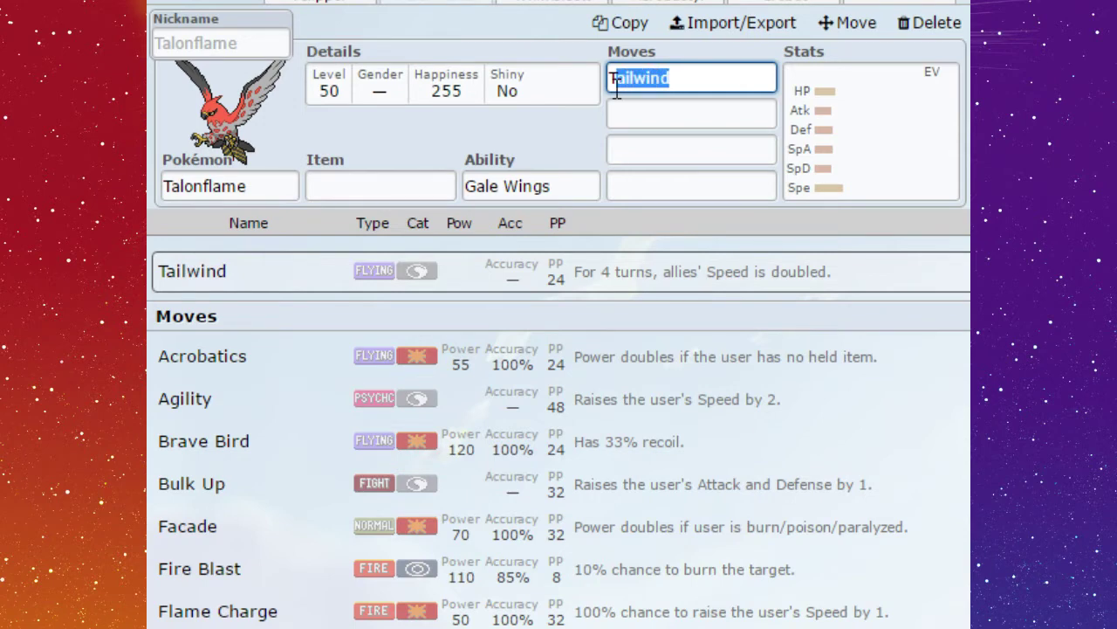
click(701, 79)
click(536, 187)
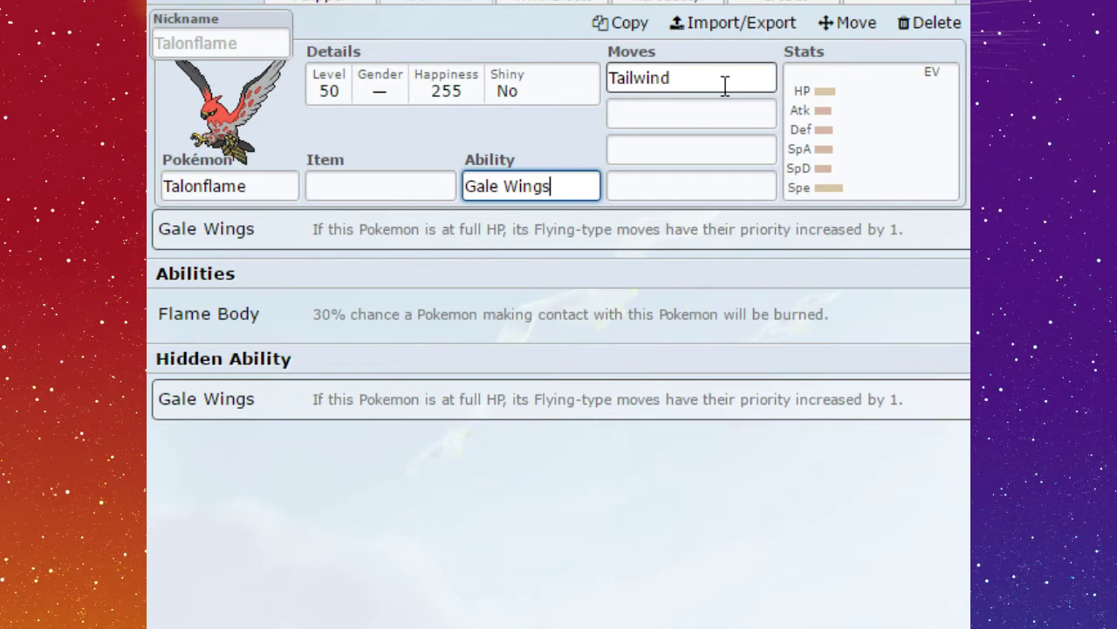
drag(579, 183, 511, 186)
click(572, 162)
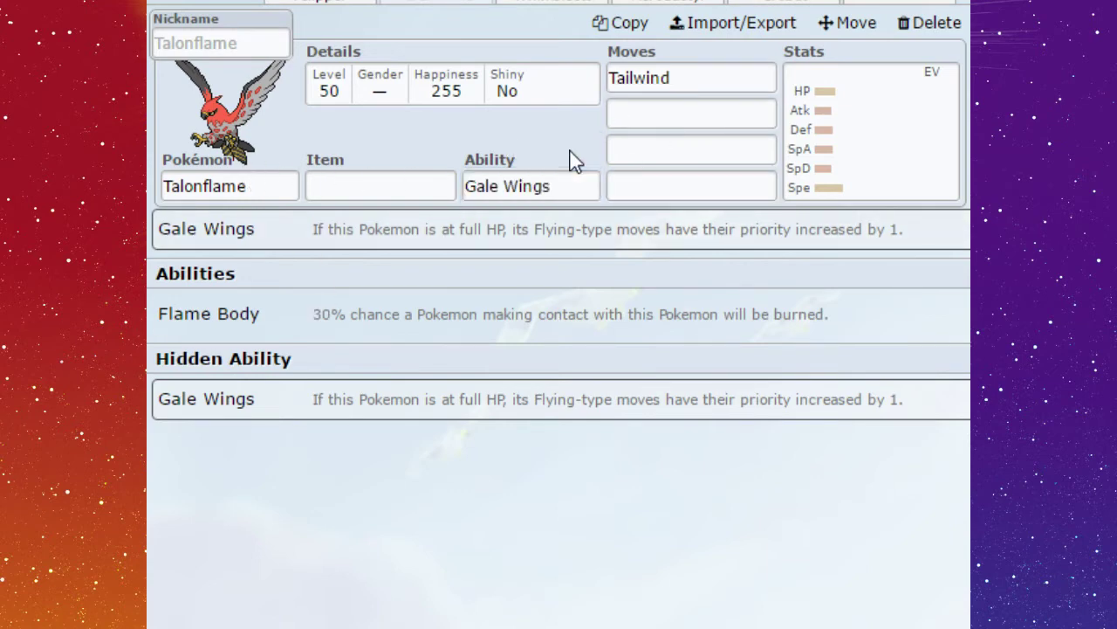
click(811, 138)
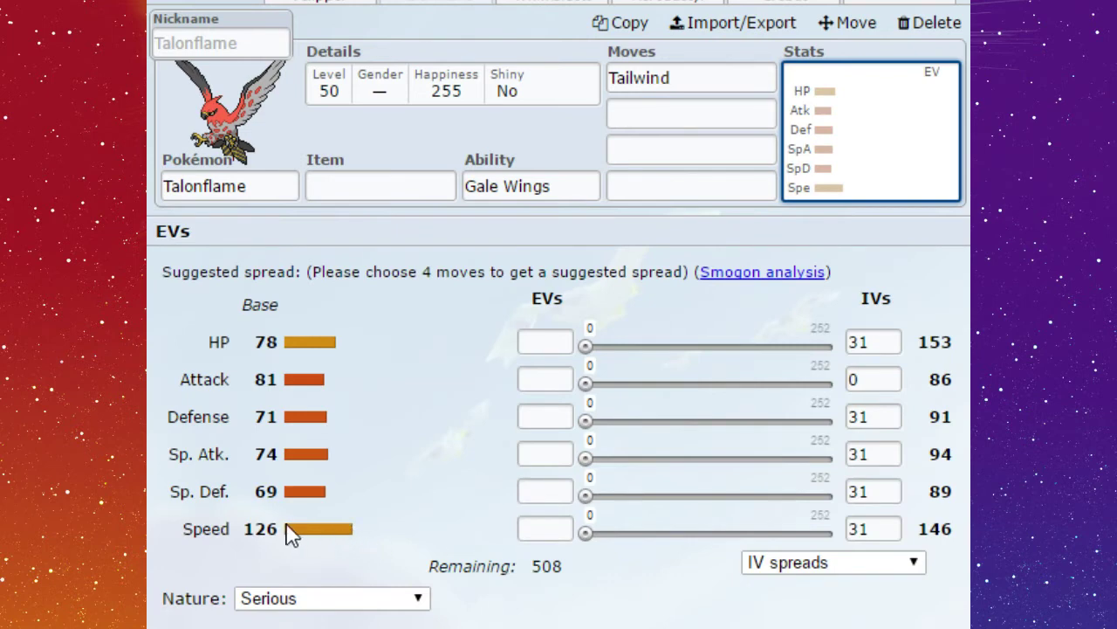
drag(279, 531, 247, 534)
click(278, 559)
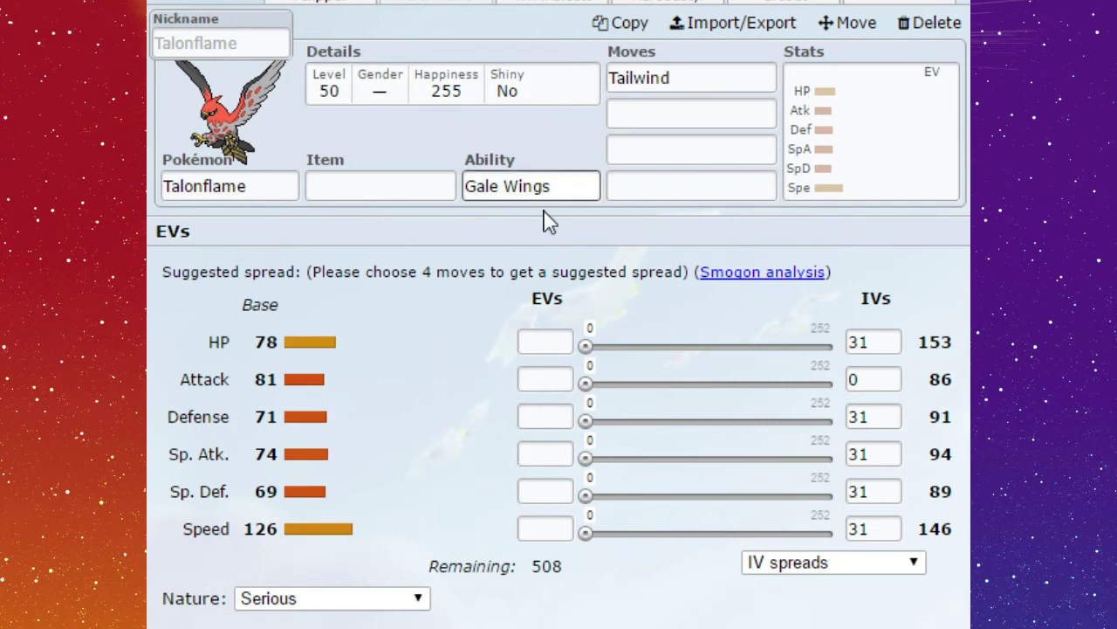
double_click(589, 179)
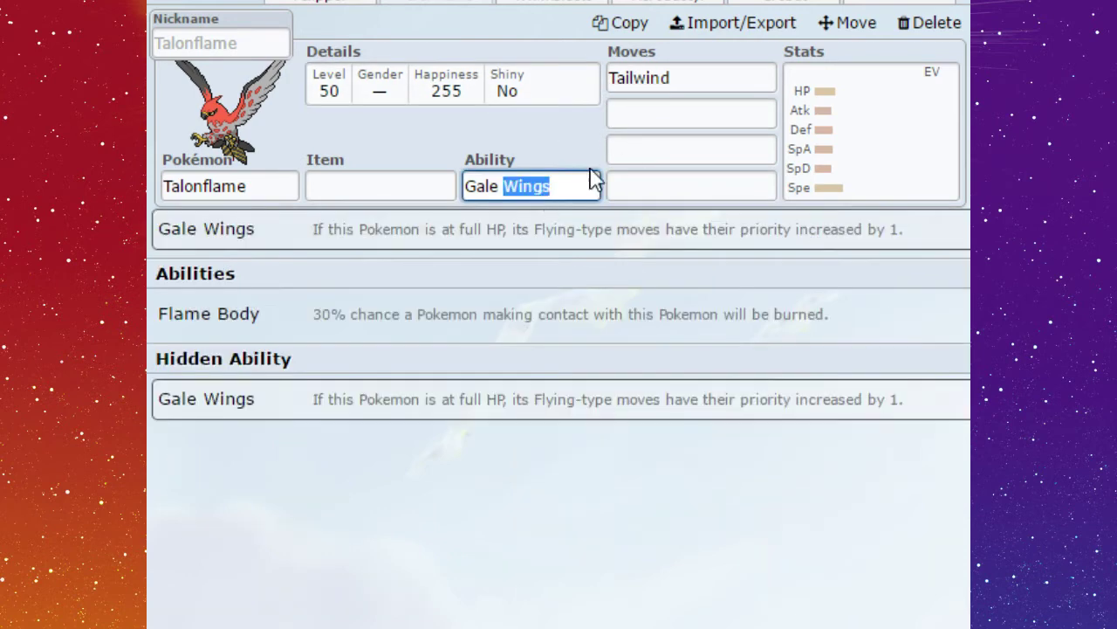
Switch to Whimsicott and examine its Tailwind move, the Prankster ability description and its base stats
click(676, 70)
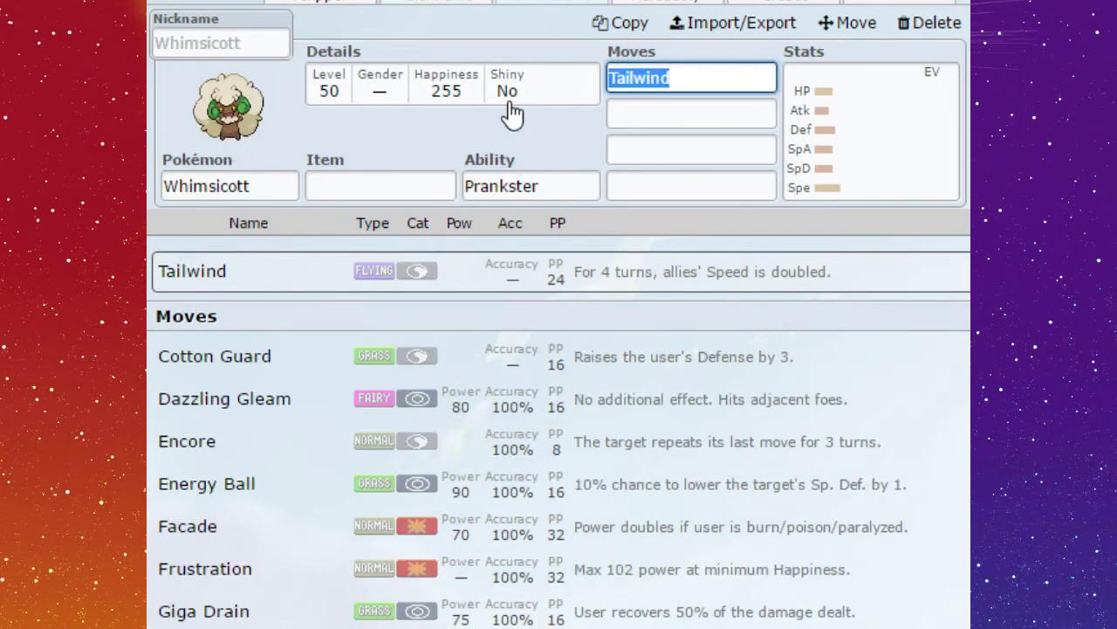
click(576, 181)
drag(576, 181, 439, 212)
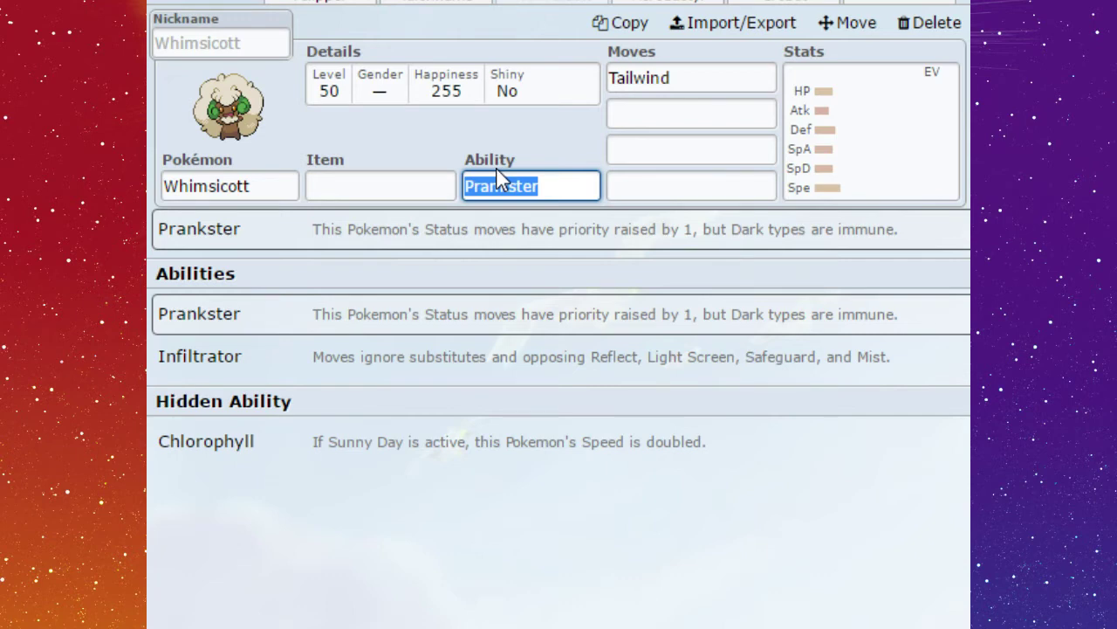
click(727, 83)
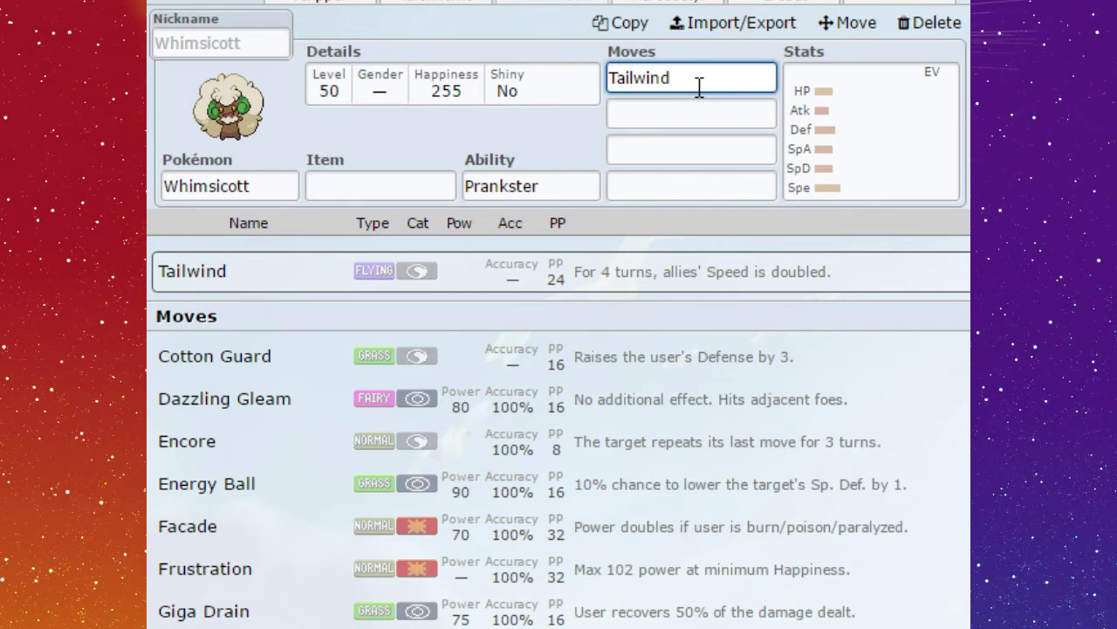
double_click(634, 87)
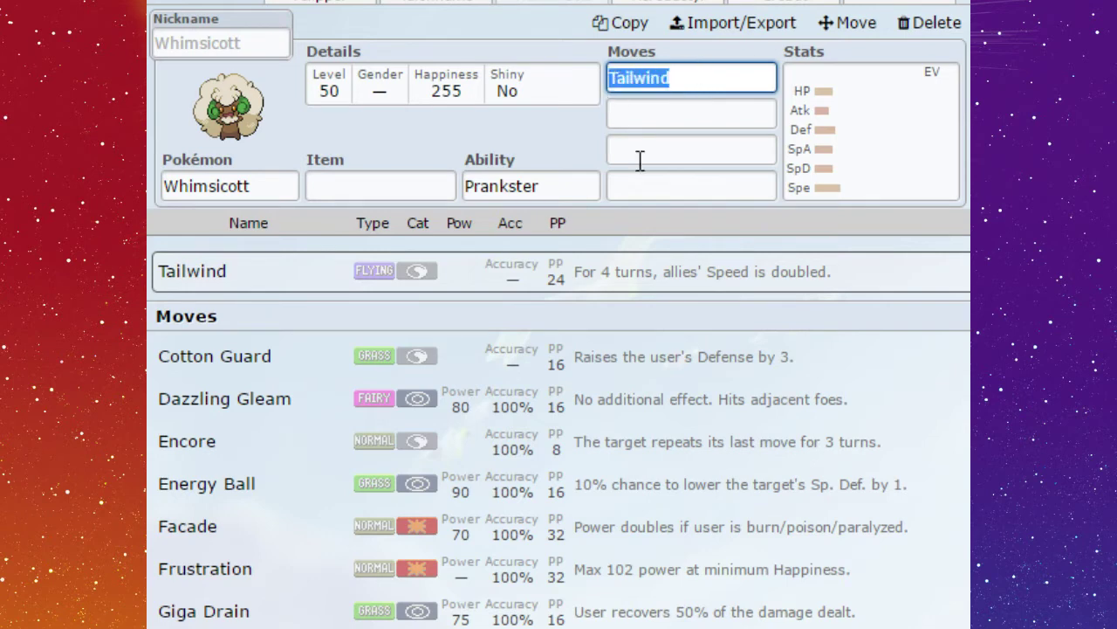
click(554, 190)
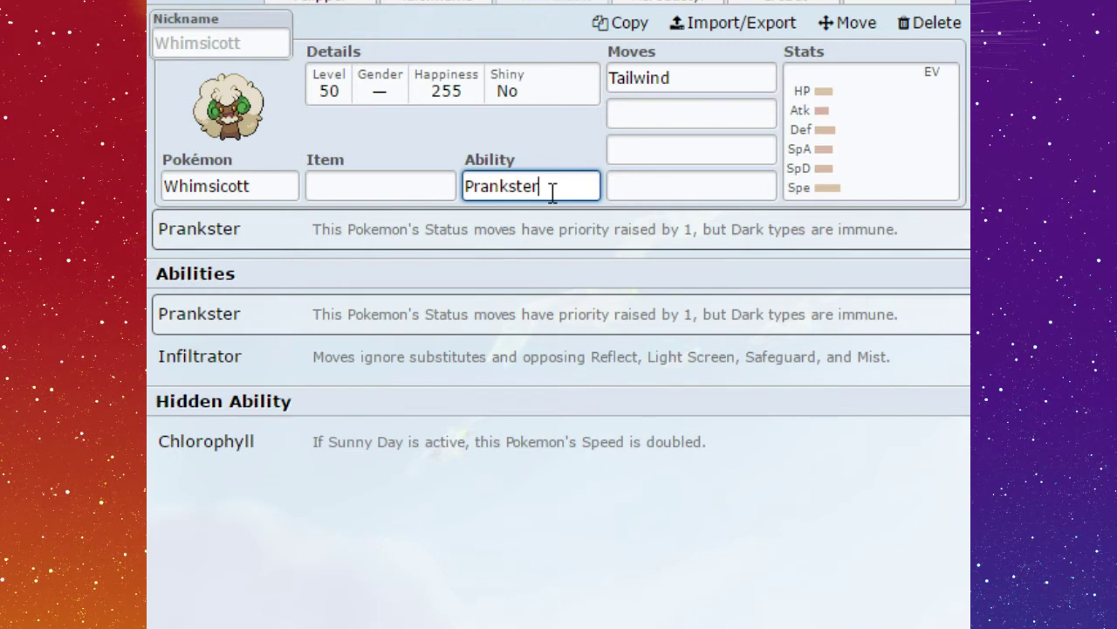
click(899, 188)
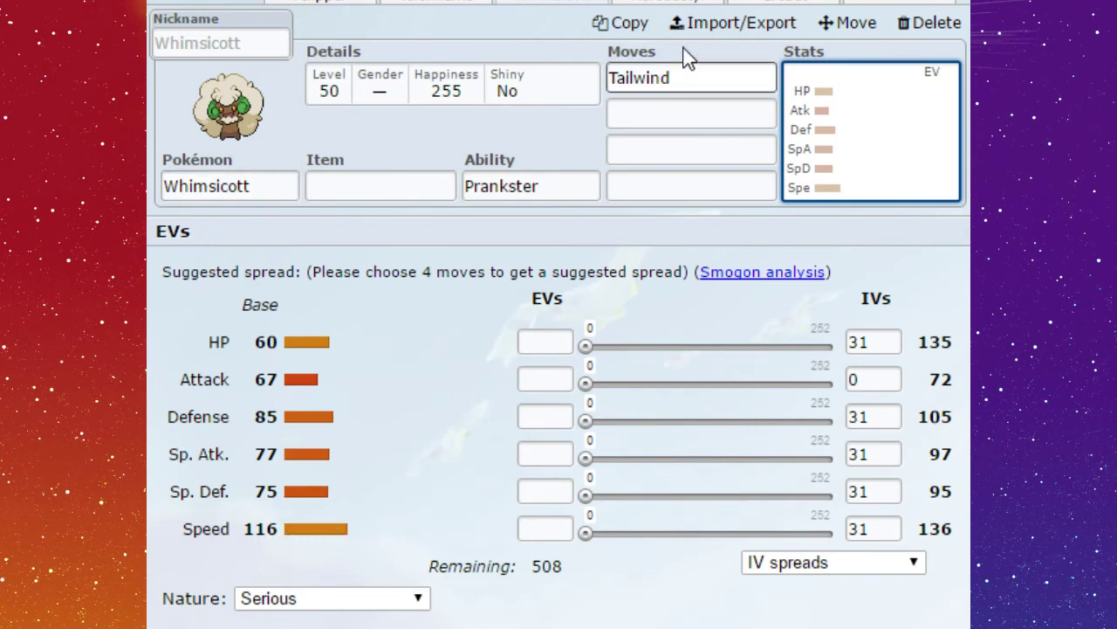
click(572, 174)
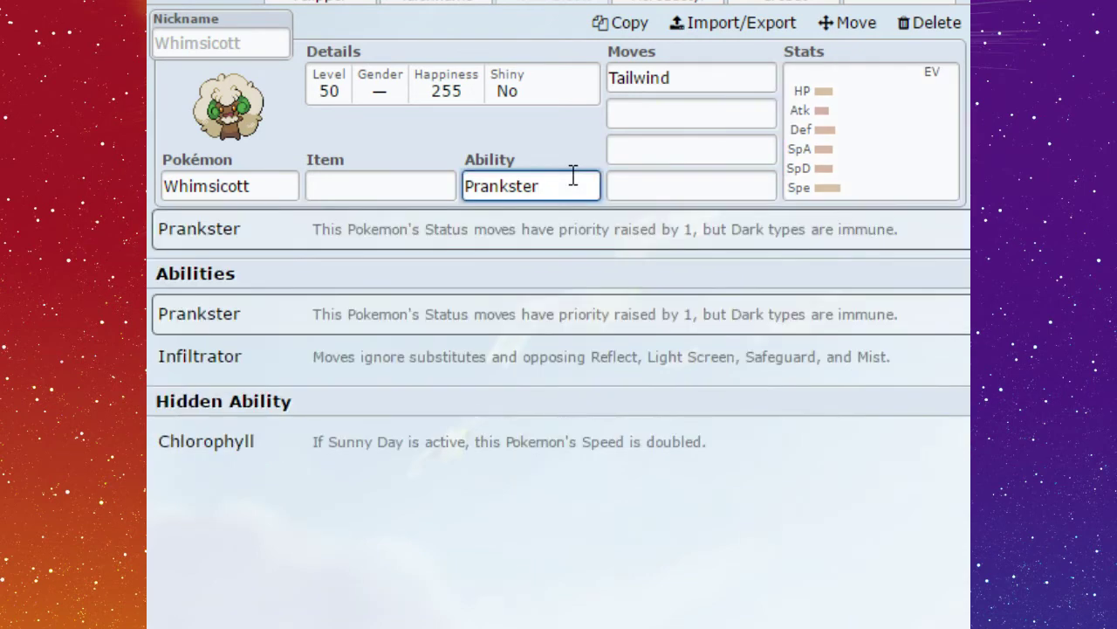
click(679, 78)
click(557, 192)
Switch to Aerodactyl and examine its base stats, Rock Head ability and the moves available for its second slot
click(668, 3)
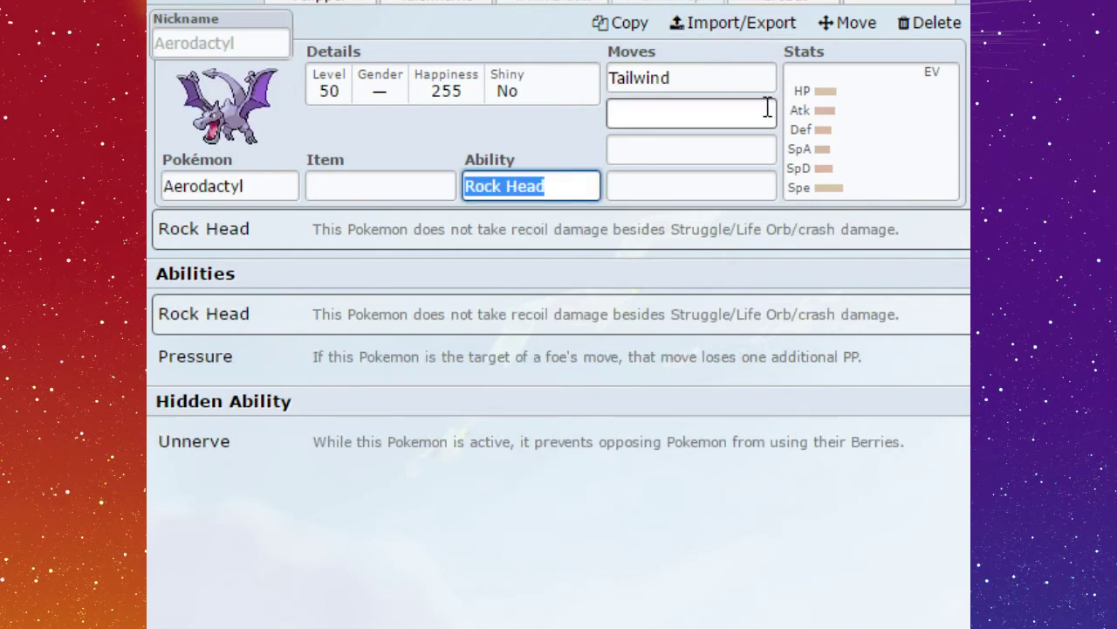
click(832, 181)
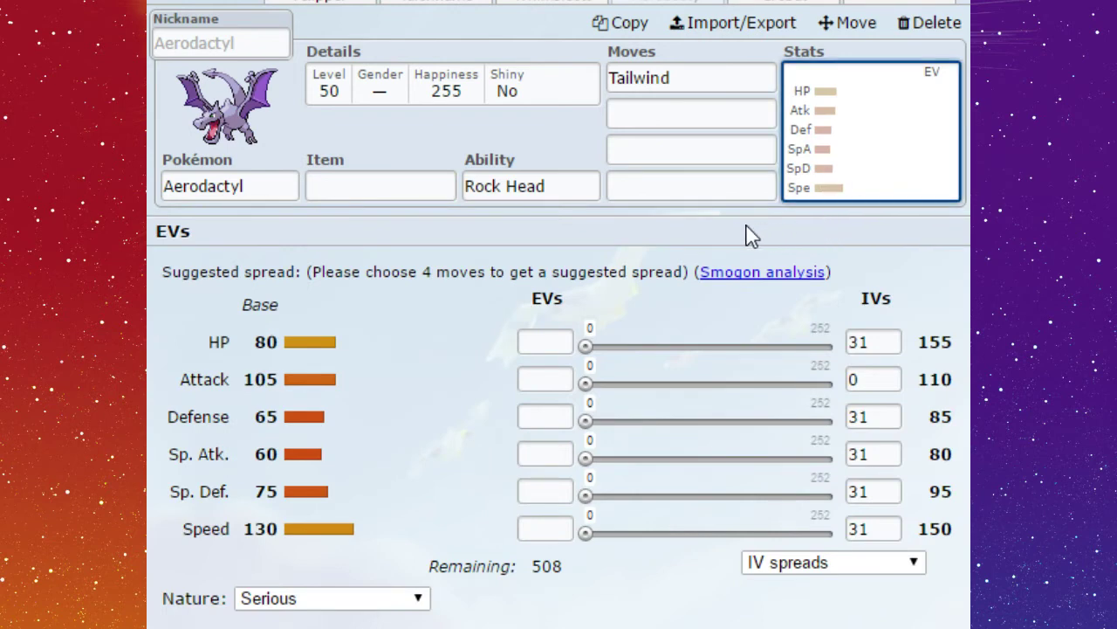
click(711, 115)
click(596, 183)
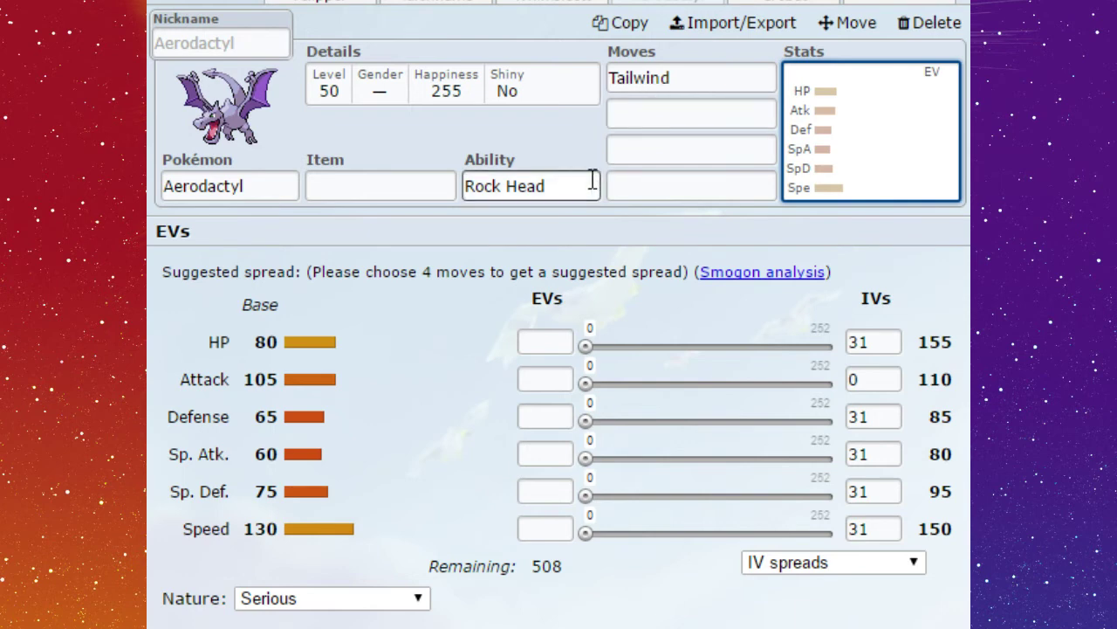
click(662, 196)
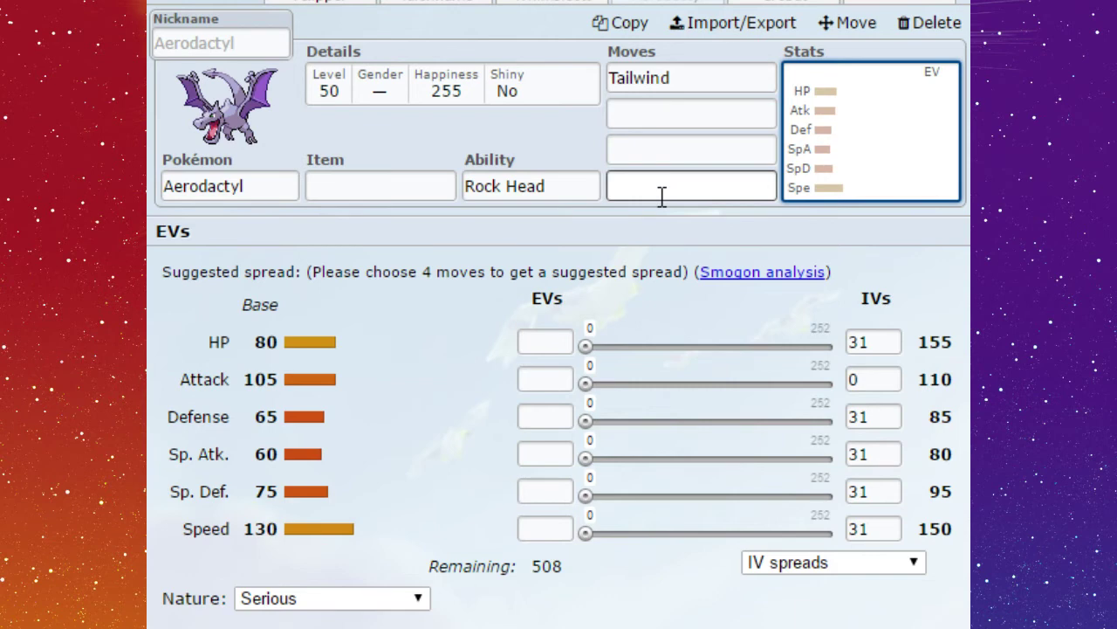
click(508, 346)
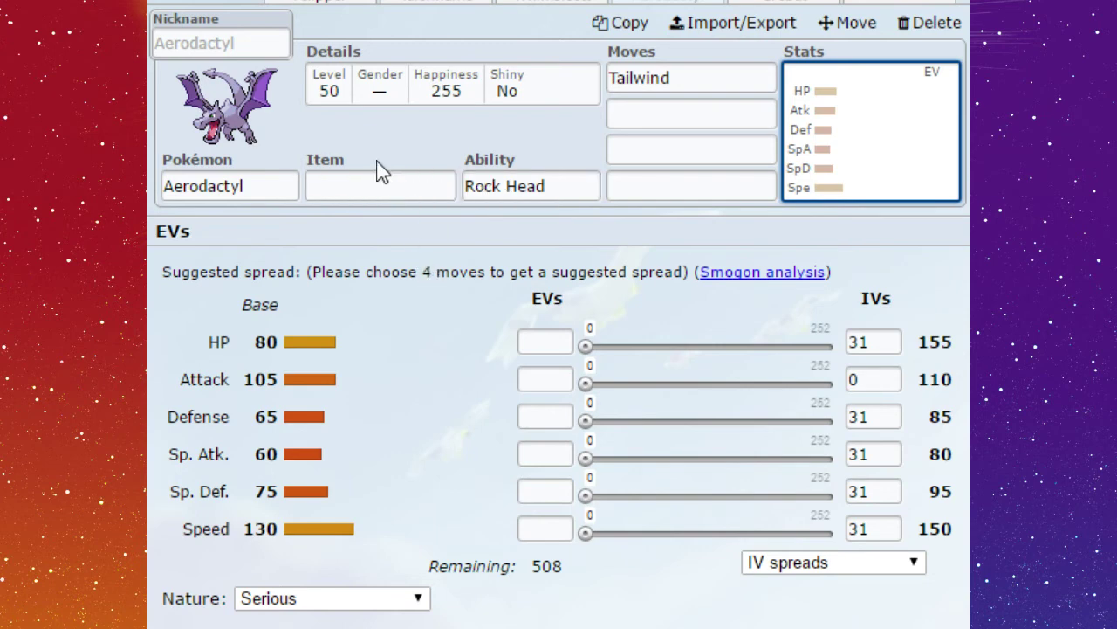
click(493, 177)
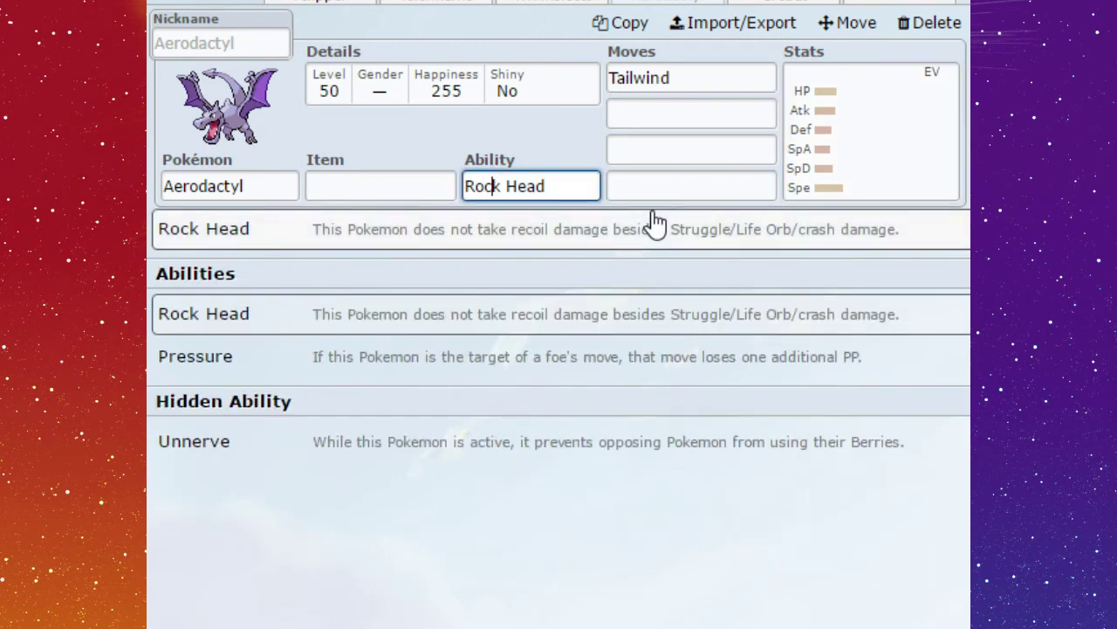
drag(570, 179, 463, 186)
click(518, 137)
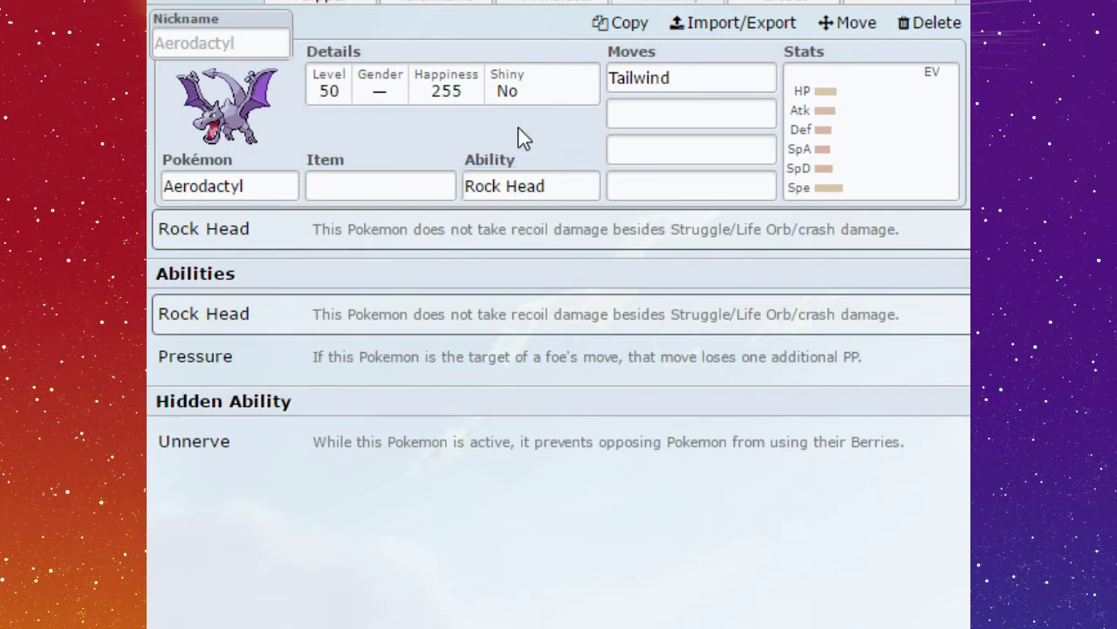
click(674, 110)
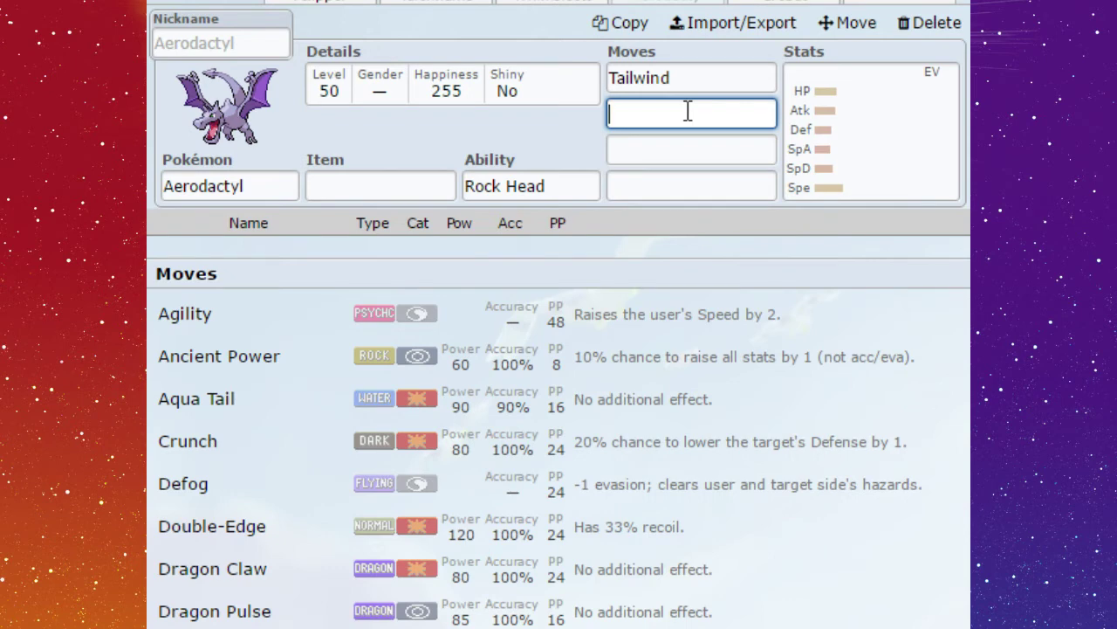
Compare Aerodactyl's Tailwind move with Whimsicott's, and recheck the moves available for Aerodactyl's second slot and its base stats
click(693, 77)
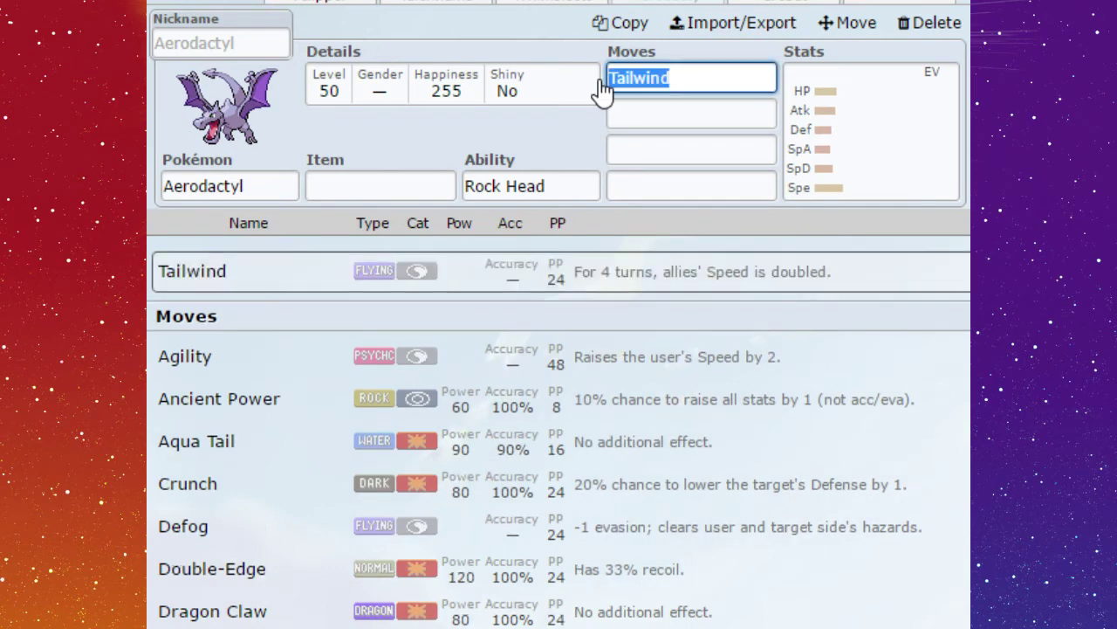
click(559, 150)
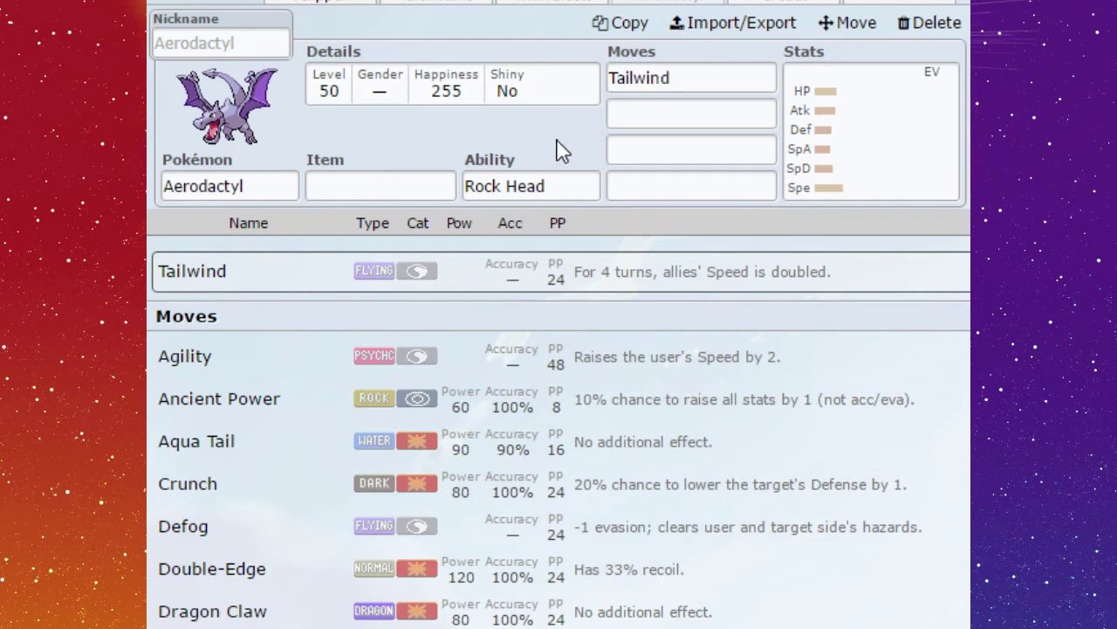
click(552, 3)
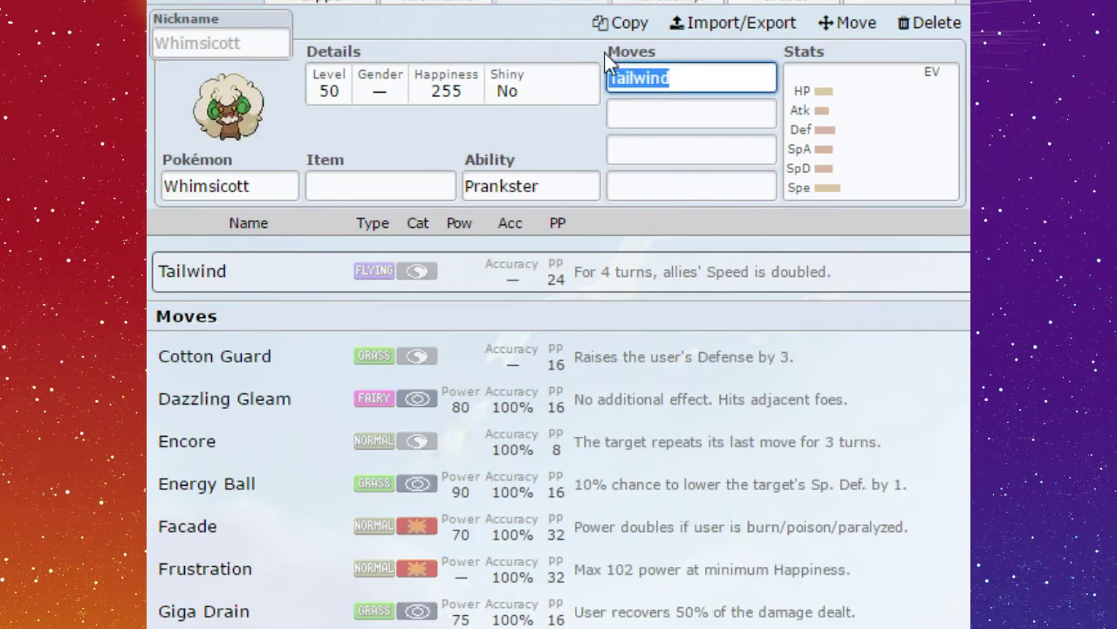
click(668, 2)
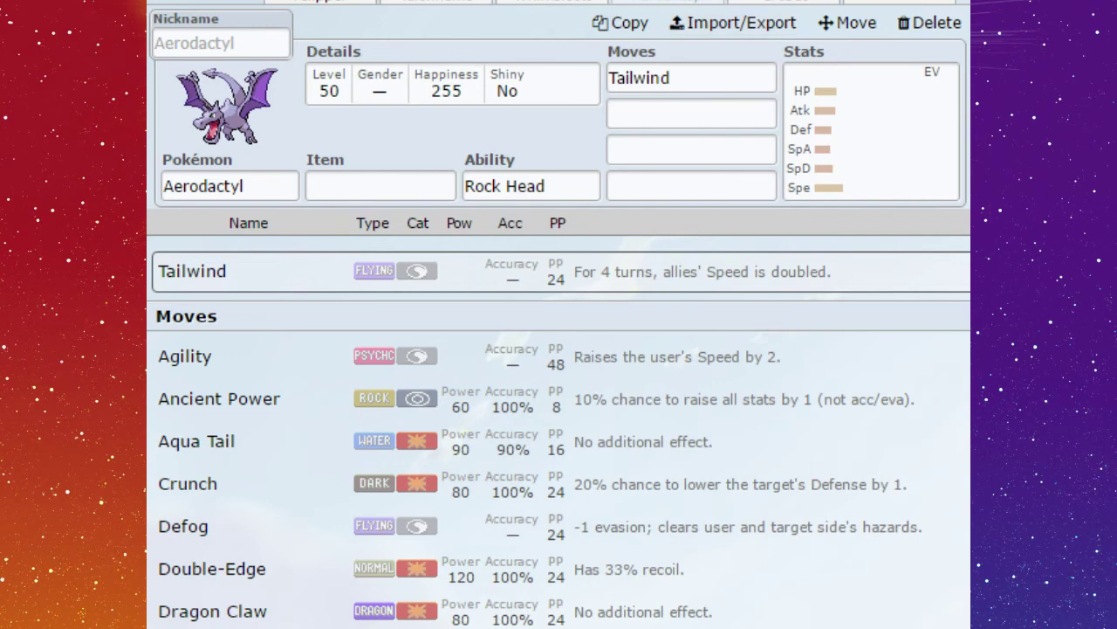
click(643, 115)
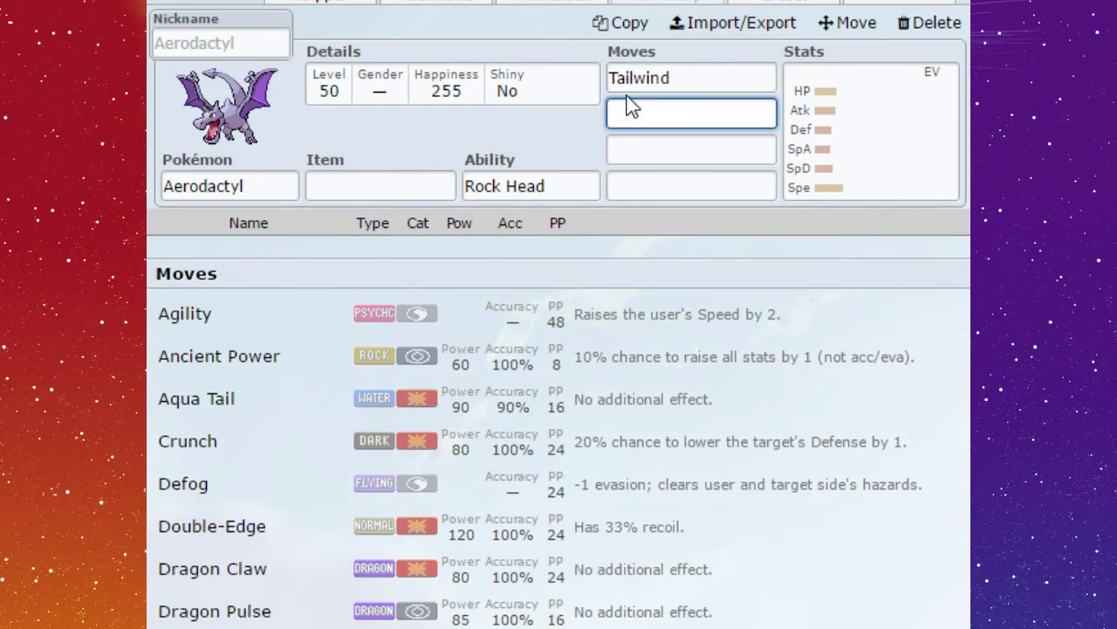
click(916, 152)
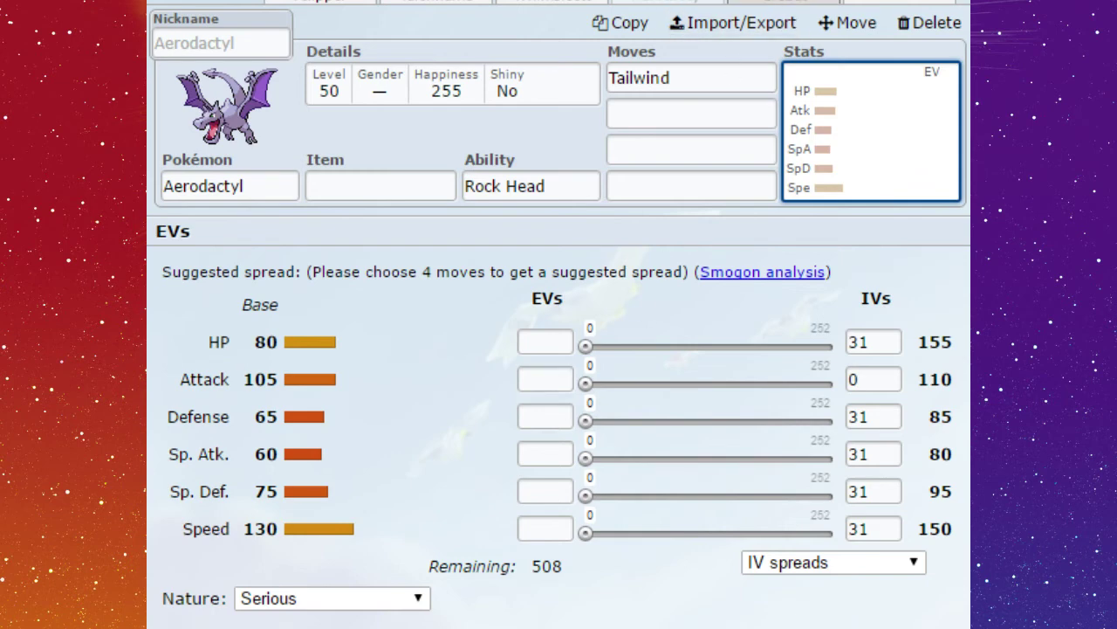
Switch to Crobat and examine its Tailwind move and the descriptions of its Inner Focus and Infiltrator abilities
click(810, 3)
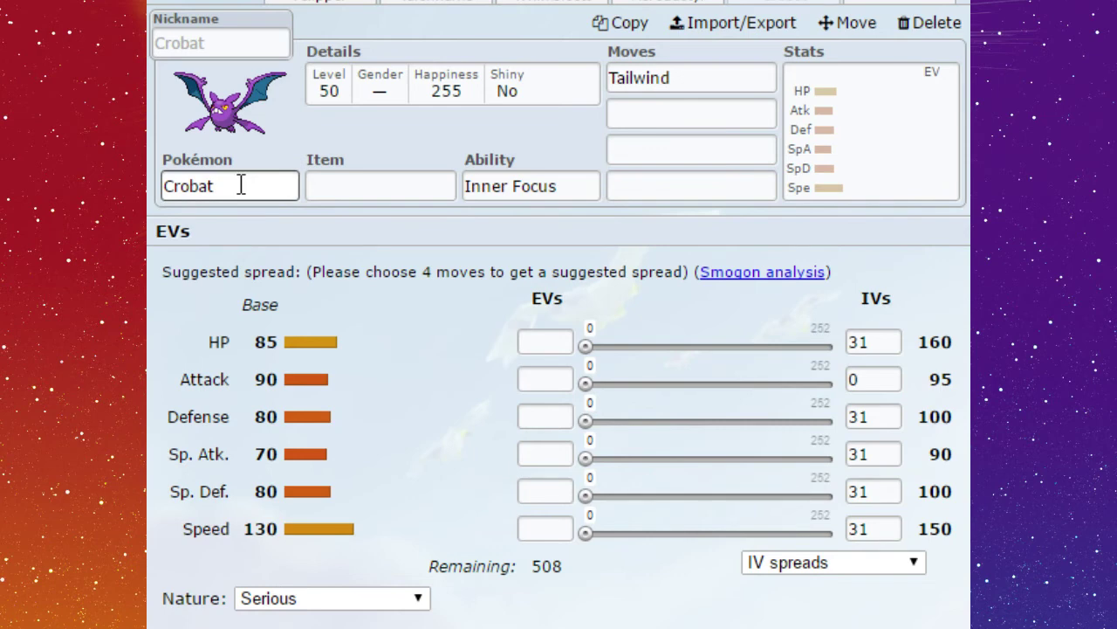
click(674, 77)
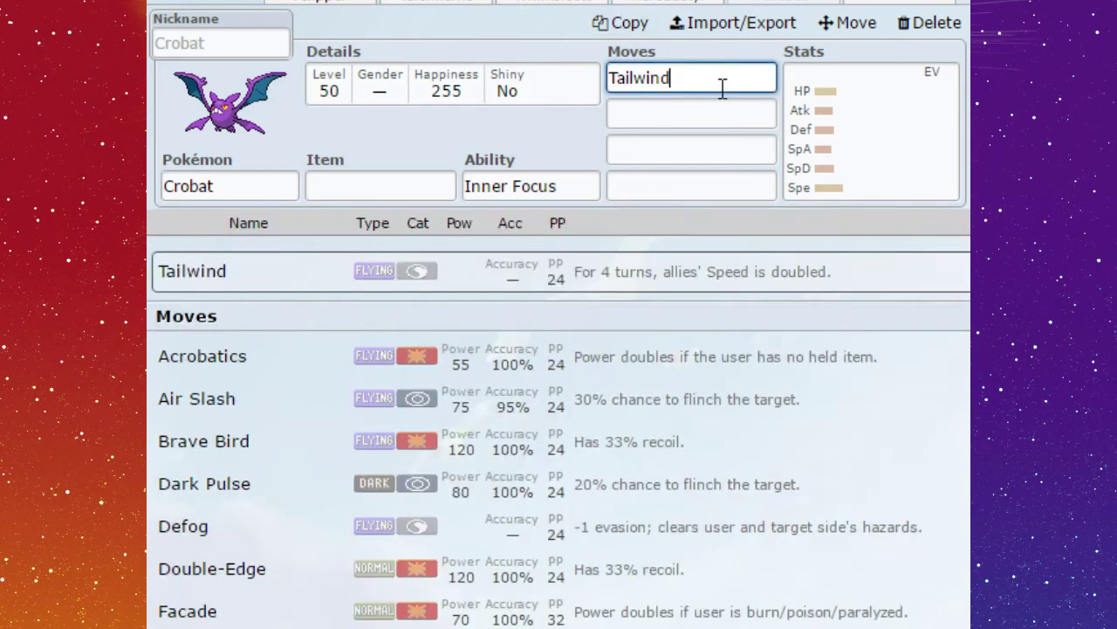
click(529, 192)
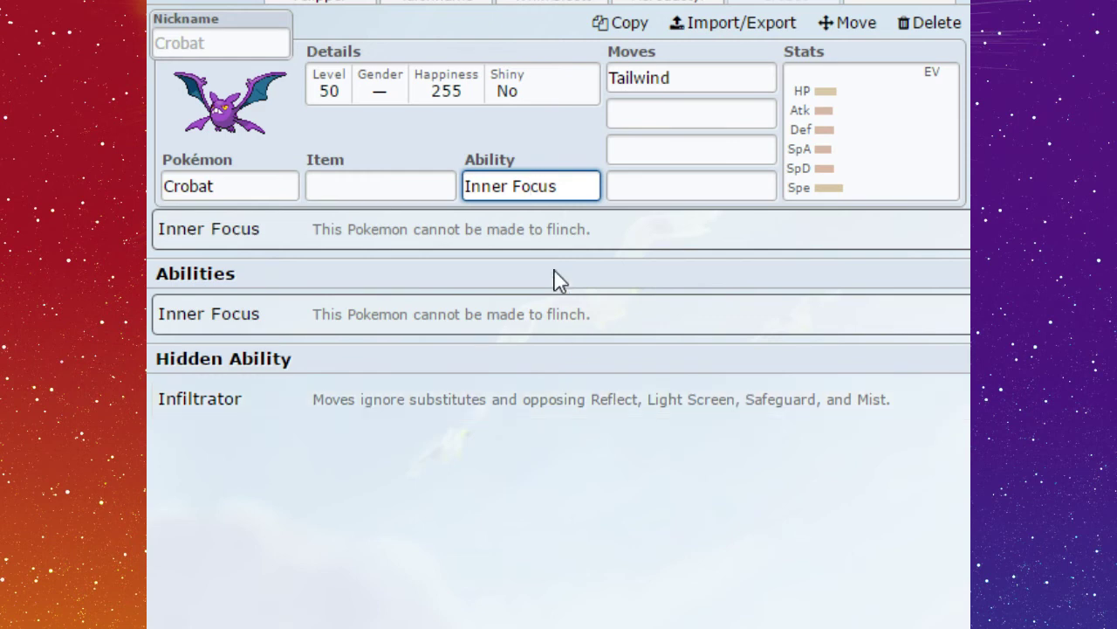
click(340, 314)
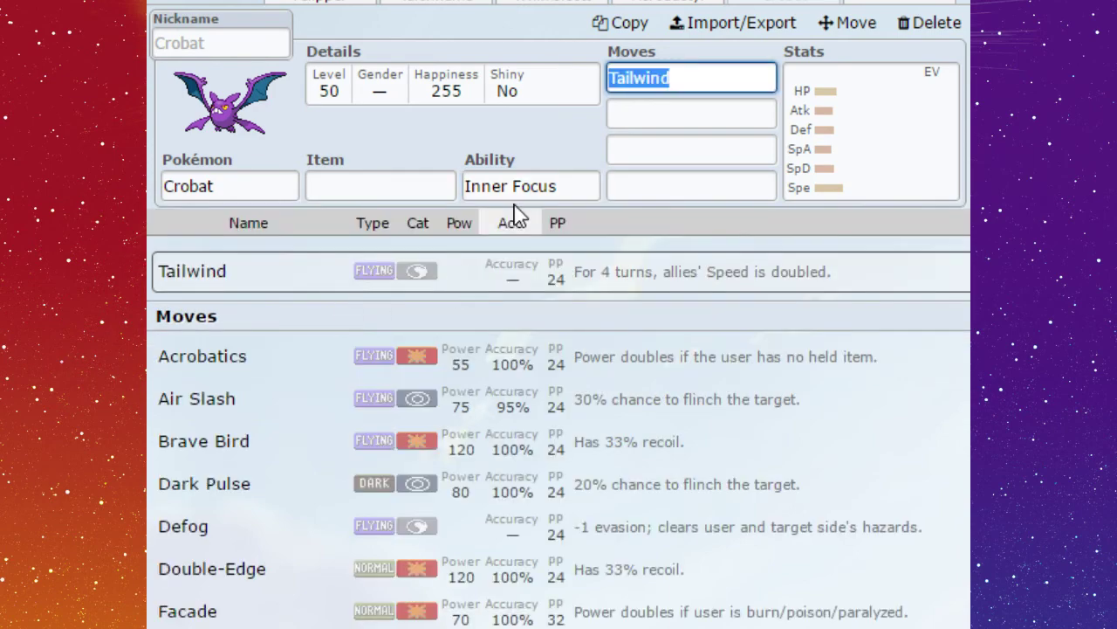
click(532, 187)
click(681, 78)
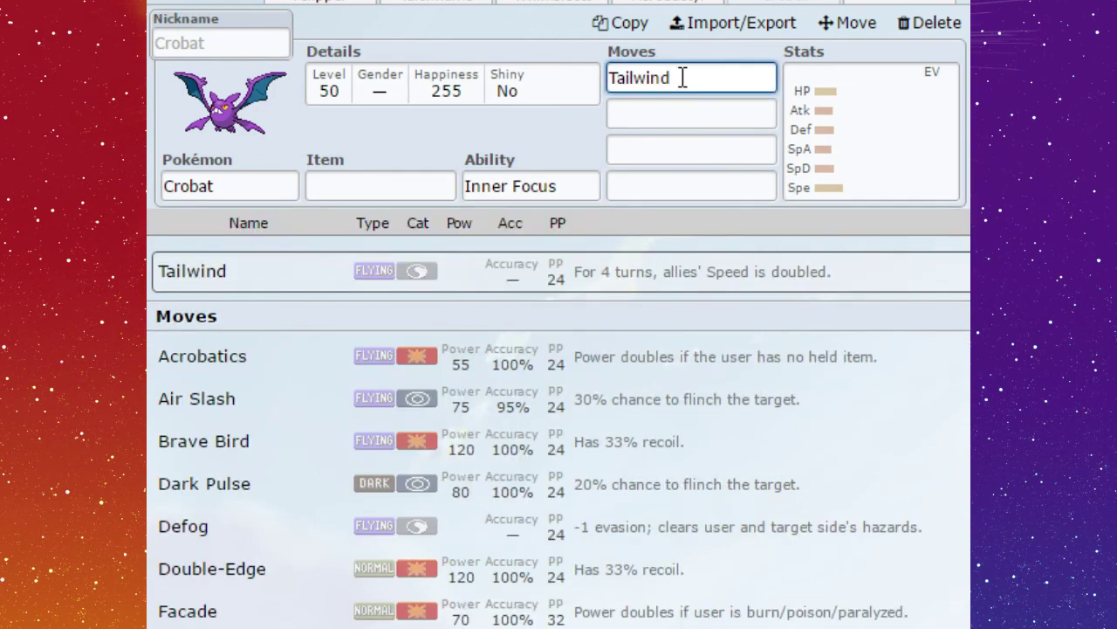
Examine Crobat's base stats and switch to Whimsicott to compare its base stats
click(799, 165)
drag(277, 548, 474, 454)
click(481, 431)
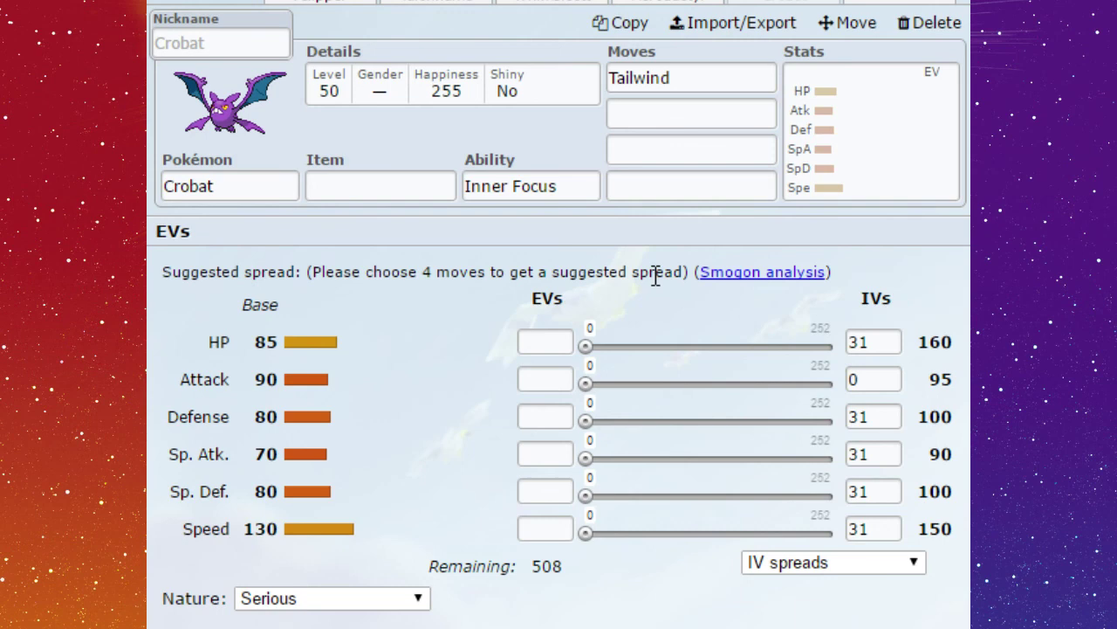
click(553, 1)
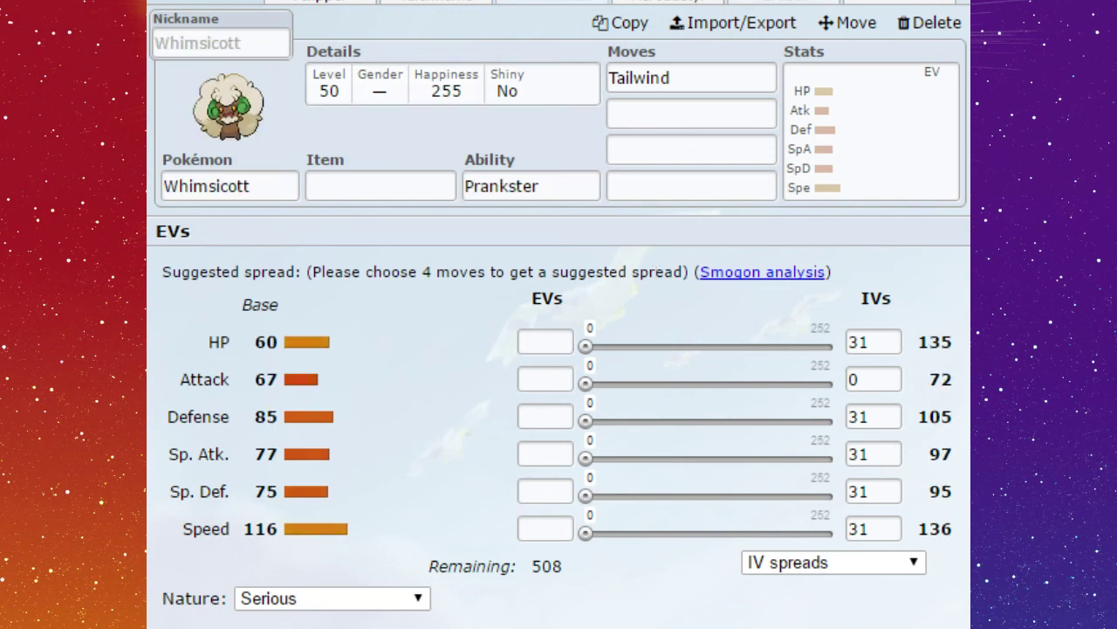